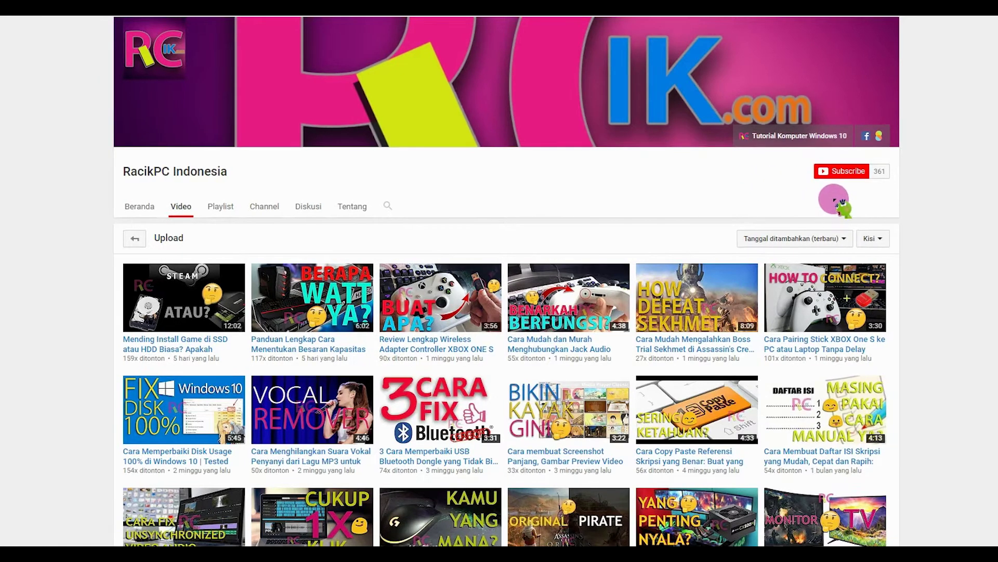
Subscribe to the RacikPC Indonesia channel and turn on all notifications for it
{"action": "left_click", "coordinate": [832, 173]}
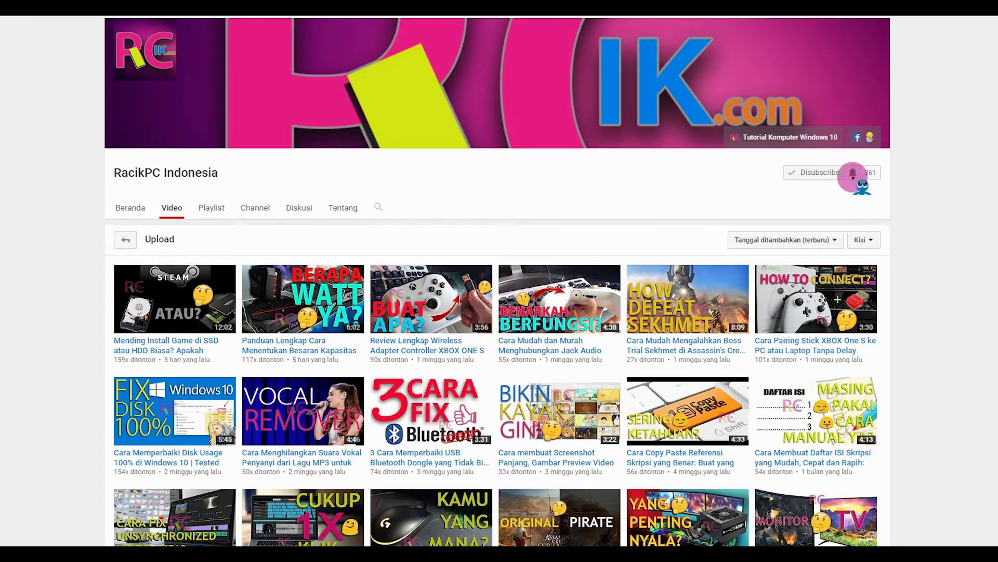
{"action": "left_click", "coordinate": [853, 173]}
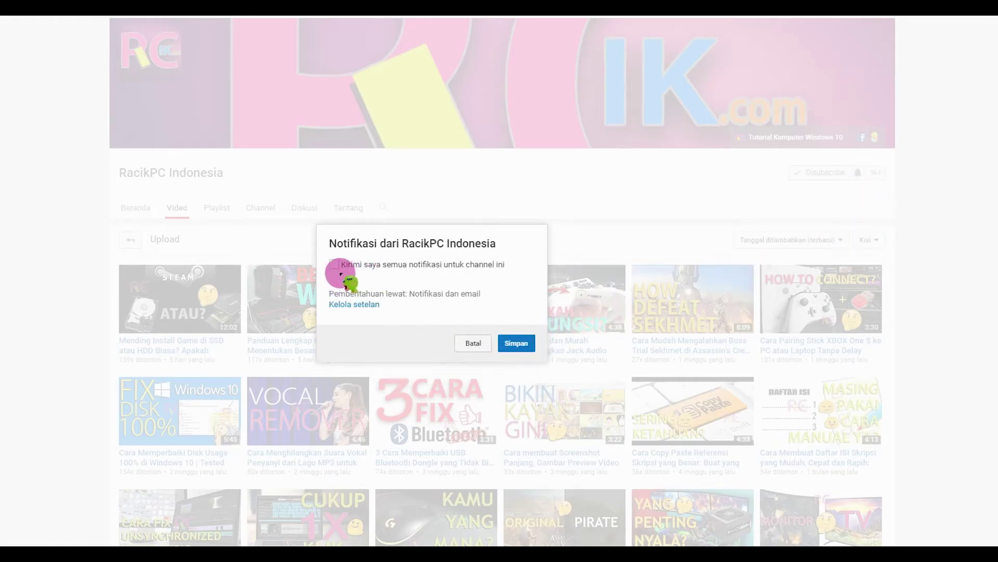
{"action": "left_click", "coordinate": [335, 264]}
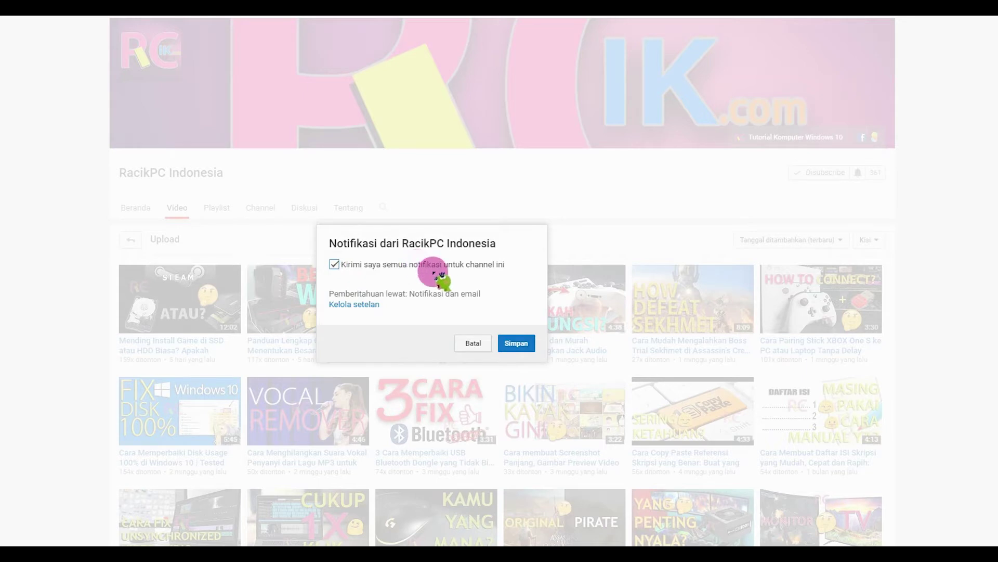
{"action": "left_click", "coordinate": [515, 343]}
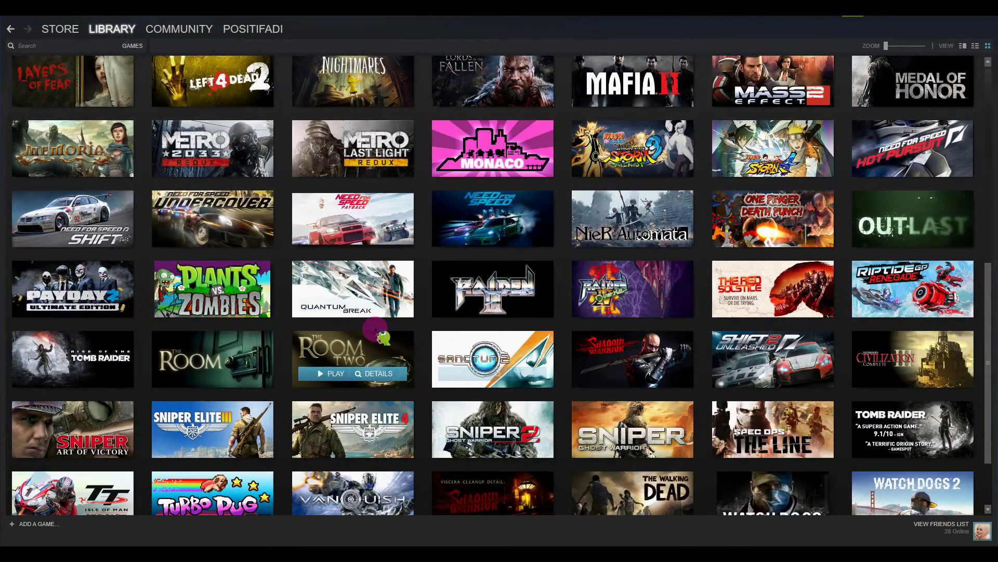
{"action": "mouse_move", "coordinate": [111, 30]}
{"action": "left_click", "coordinate": [107, 55]}
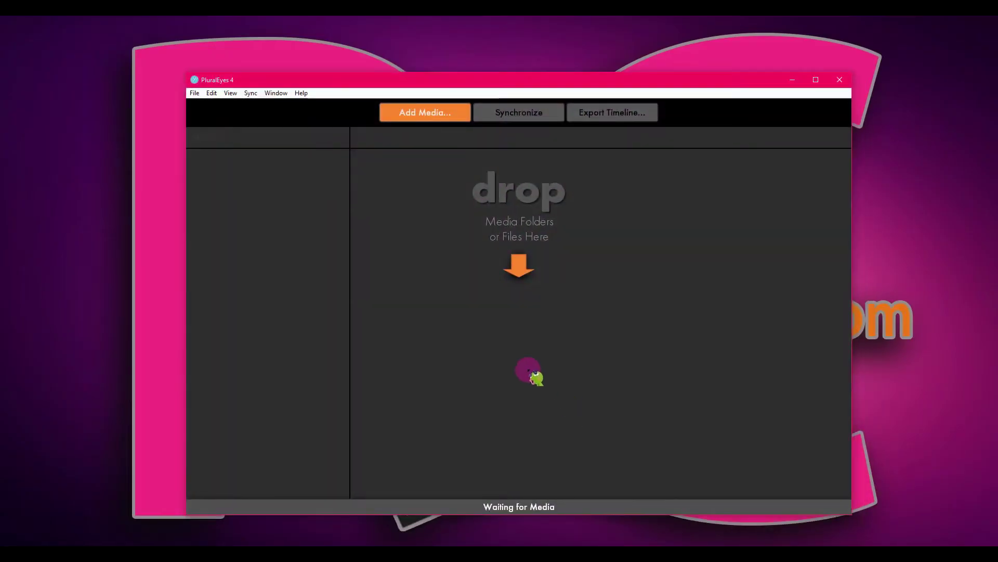
{"action": "left_click", "coordinate": [194, 93]}
{"action": "left_click", "coordinate": [499, 255]}
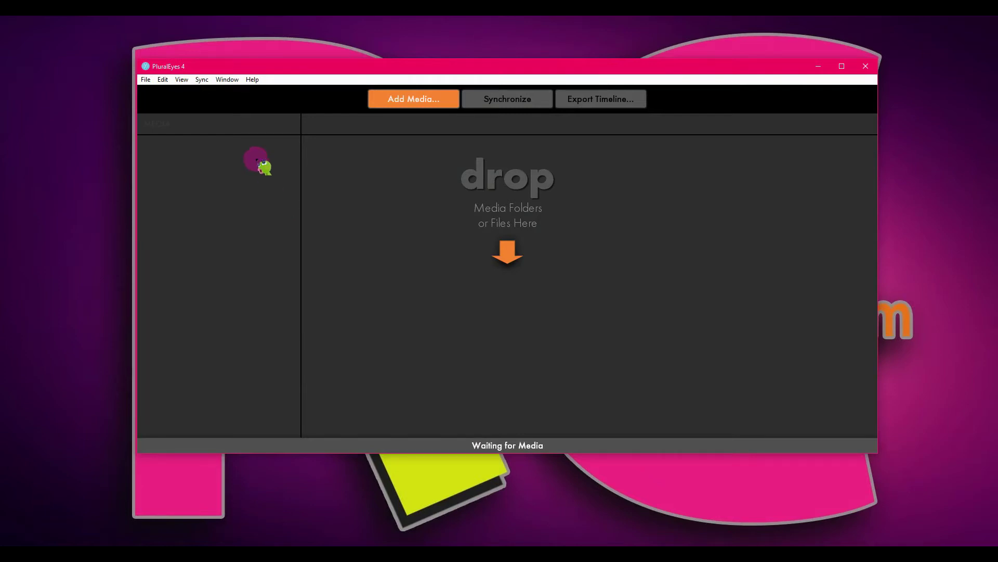
View the PluralEyes 4 version information, close it and minimize the program window
{"action": "left_click", "coordinate": [253, 80]}
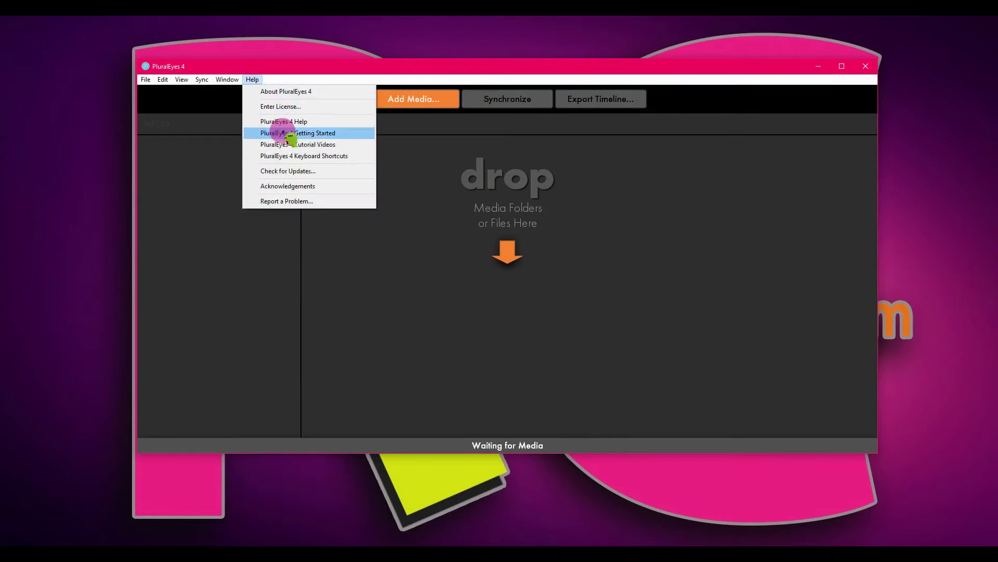
{"action": "left_click", "coordinate": [289, 91]}
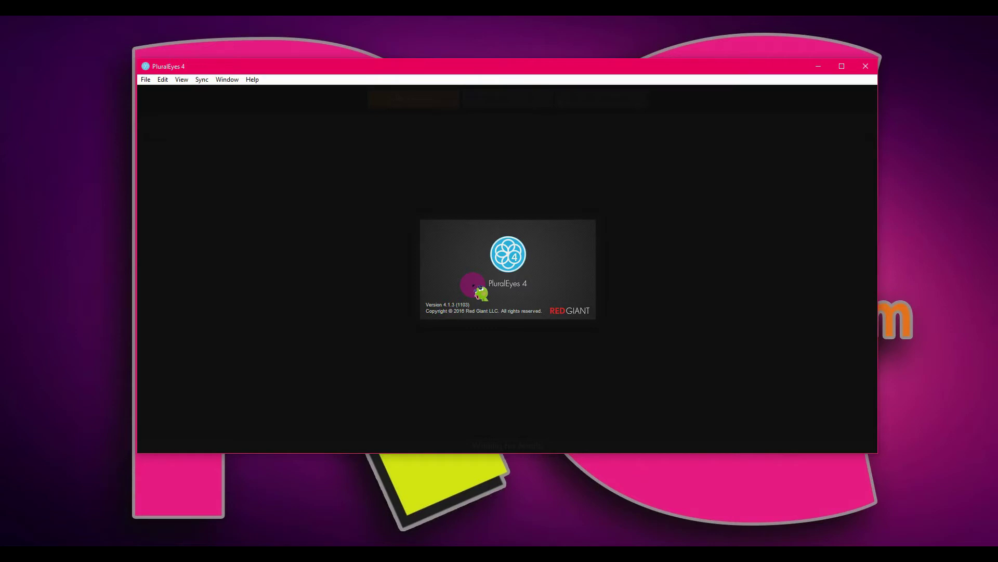
{"action": "left_click", "coordinate": [631, 254]}
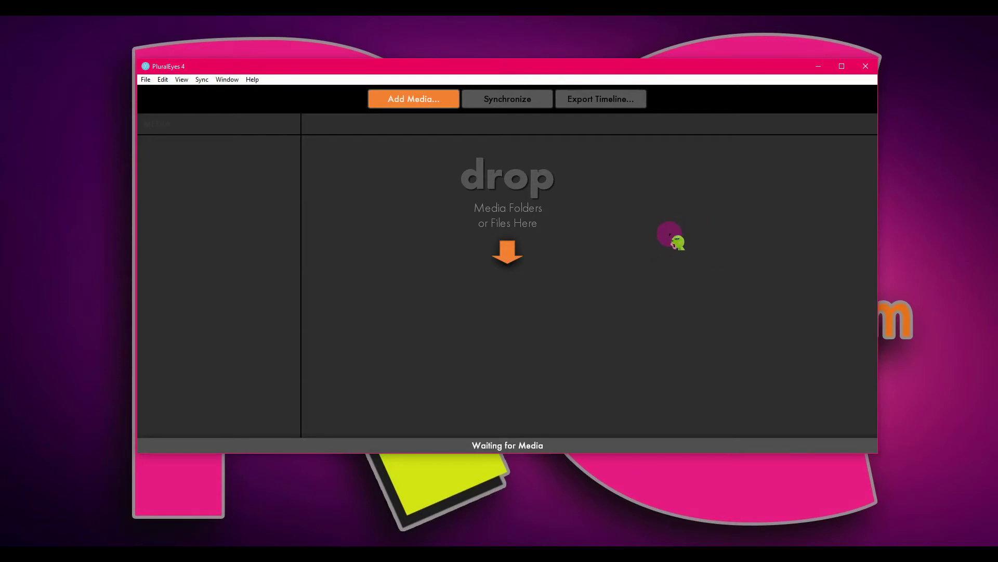
{"action": "left_click", "coordinate": [819, 67]}
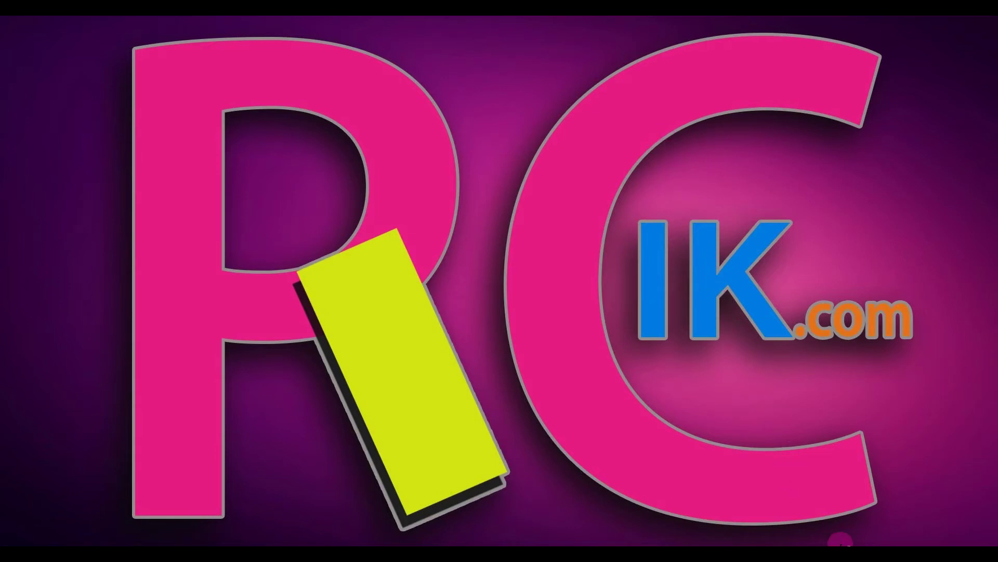
Restore the PluralEyes 4 window and check its version information once more
{"action": "left_click", "coordinate": [840, 539]}
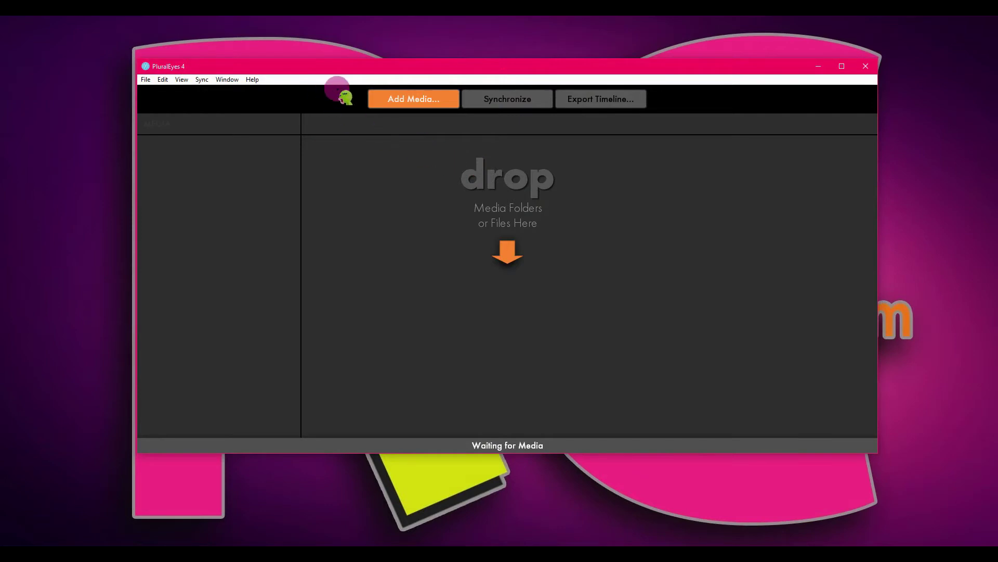
{"action": "left_click", "coordinate": [252, 79]}
{"action": "left_click", "coordinate": [260, 90]}
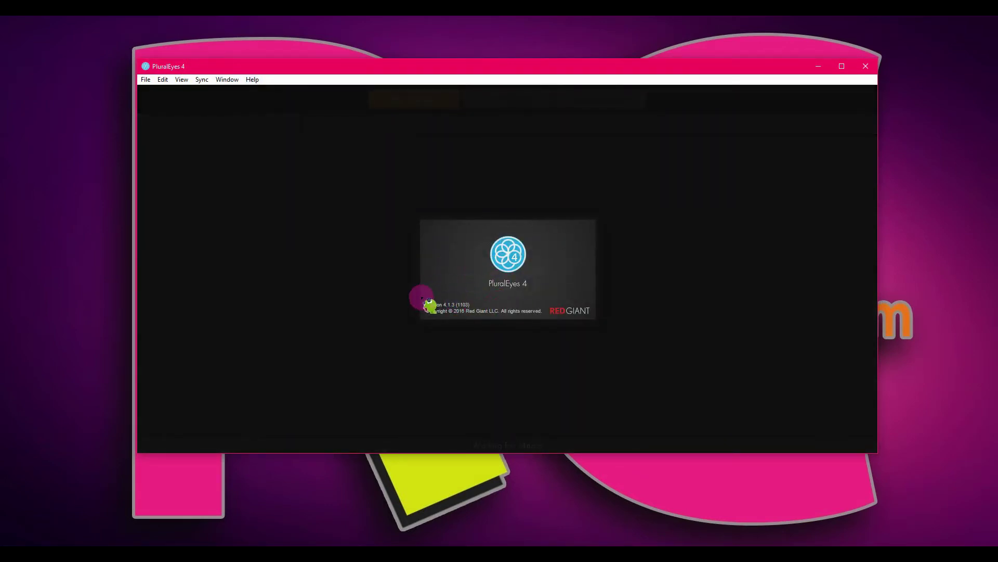
{"action": "left_click", "coordinate": [586, 251]}
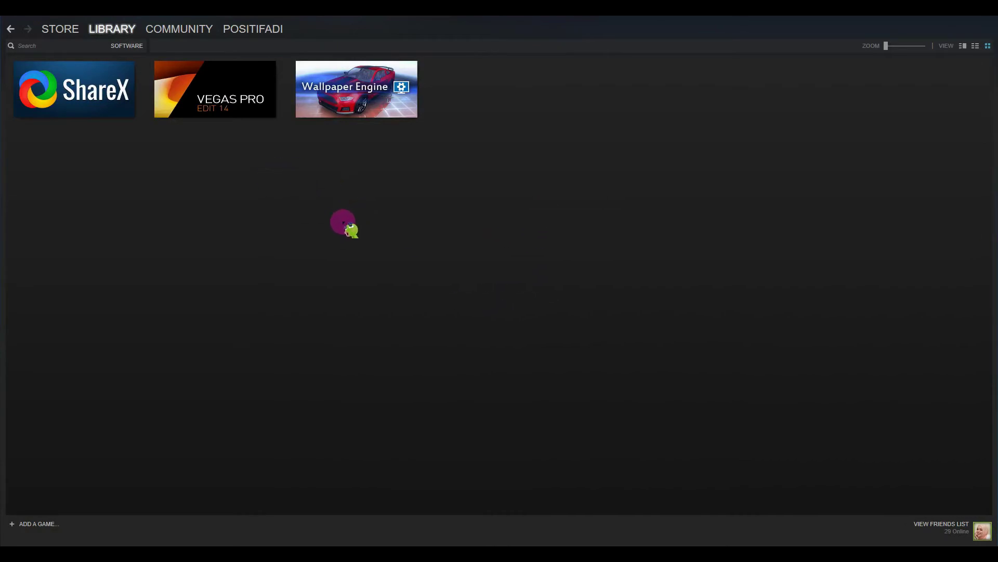
Switch to VEGAS Pro and add the PluralEyes 4 command to the end of the main toolbar
{"action": "mouse_move", "coordinate": [190, 104]}
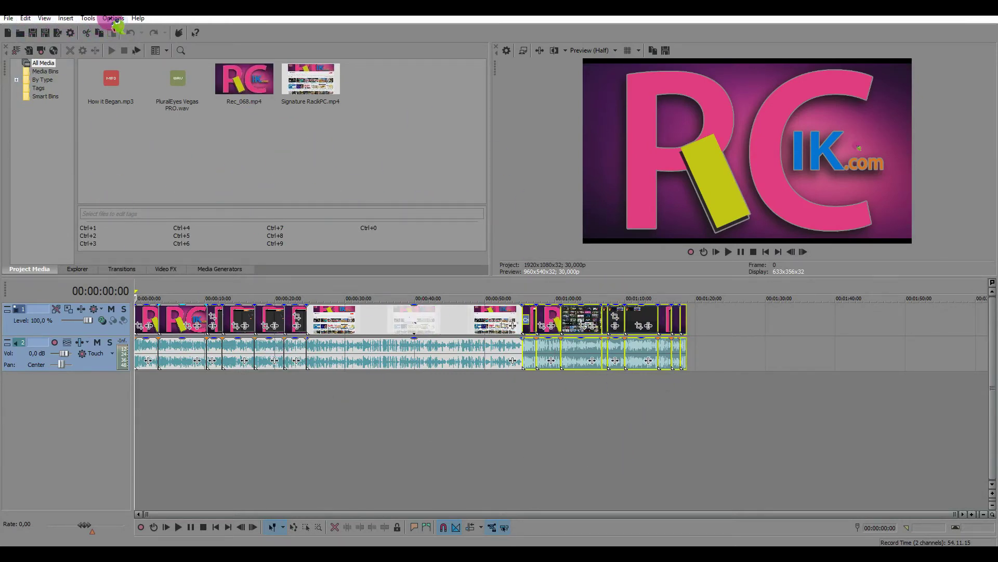
{"action": "left_click", "coordinate": [114, 18]}
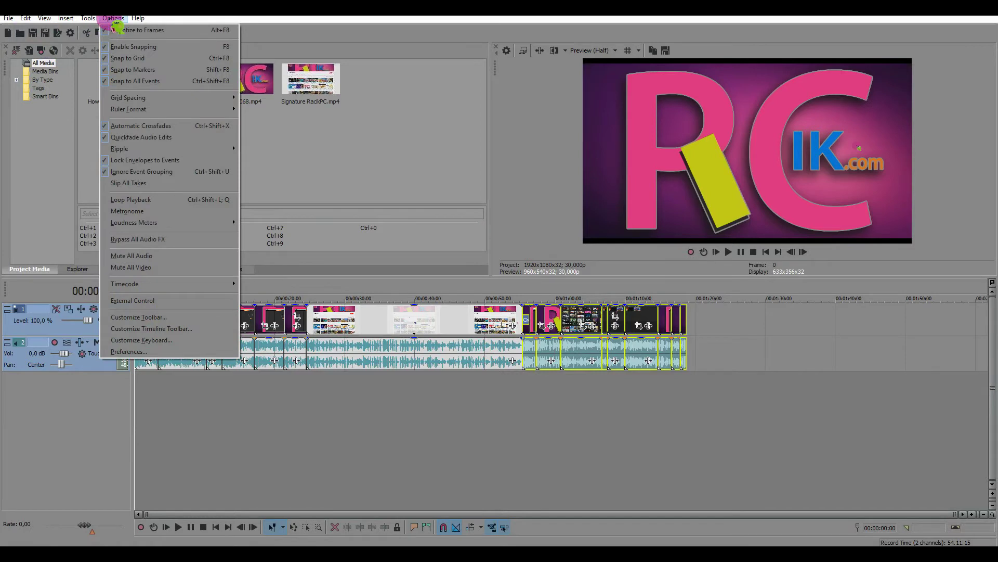
{"action": "left_click", "coordinate": [189, 318]}
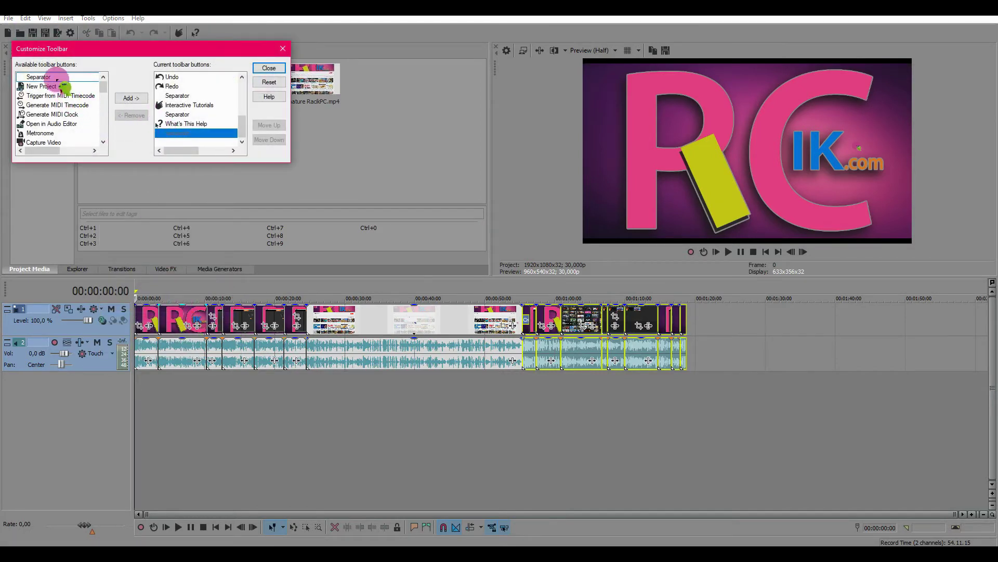
{"action": "left_click_drag", "start_coordinate": [104, 87], "coordinate": [105, 108]}
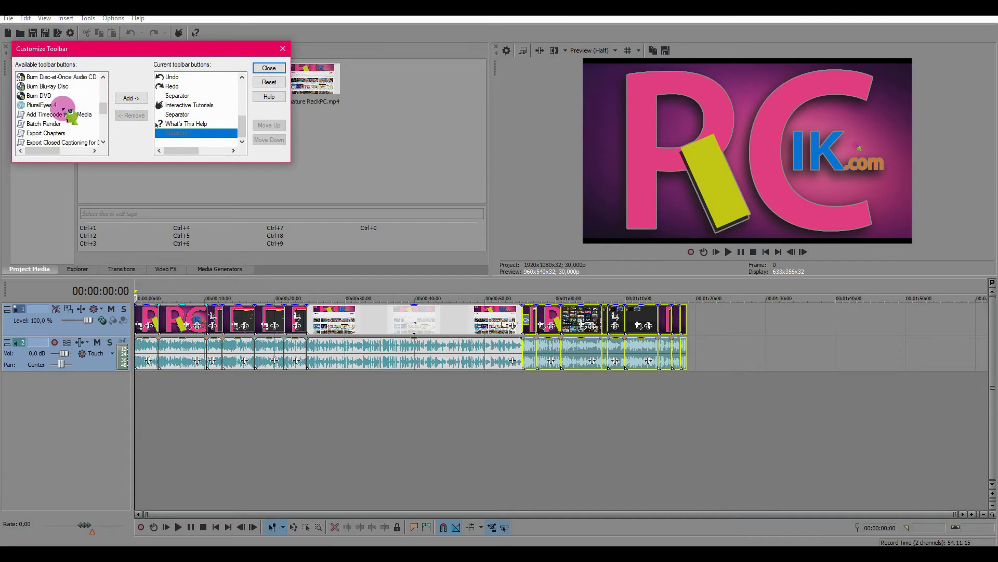
{"action": "left_click", "coordinate": [52, 104]}
{"action": "left_click_drag", "start_coordinate": [39, 112], "coordinate": [134, 104]}
{"action": "left_click", "coordinate": [134, 100]}
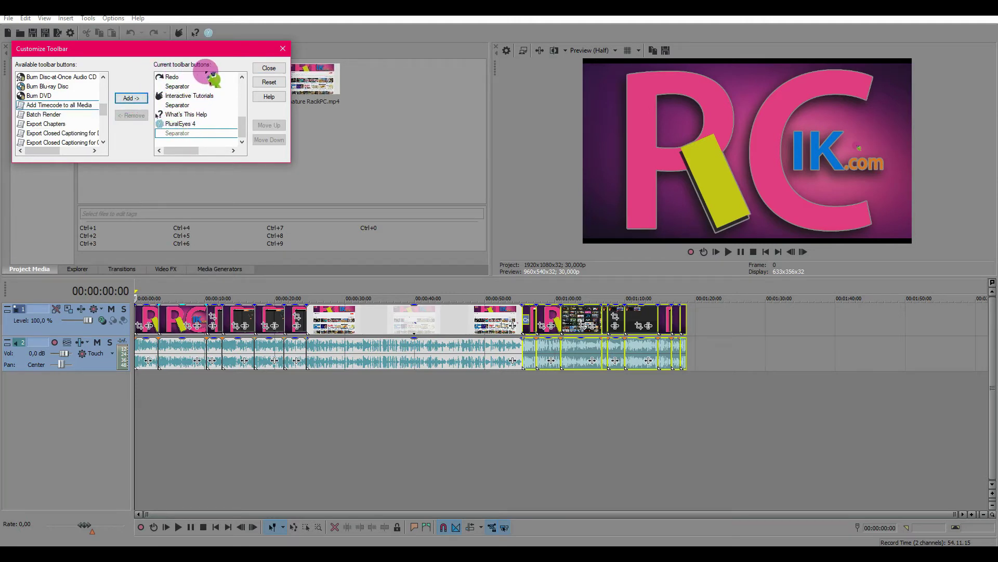
{"action": "left_click", "coordinate": [269, 69]}
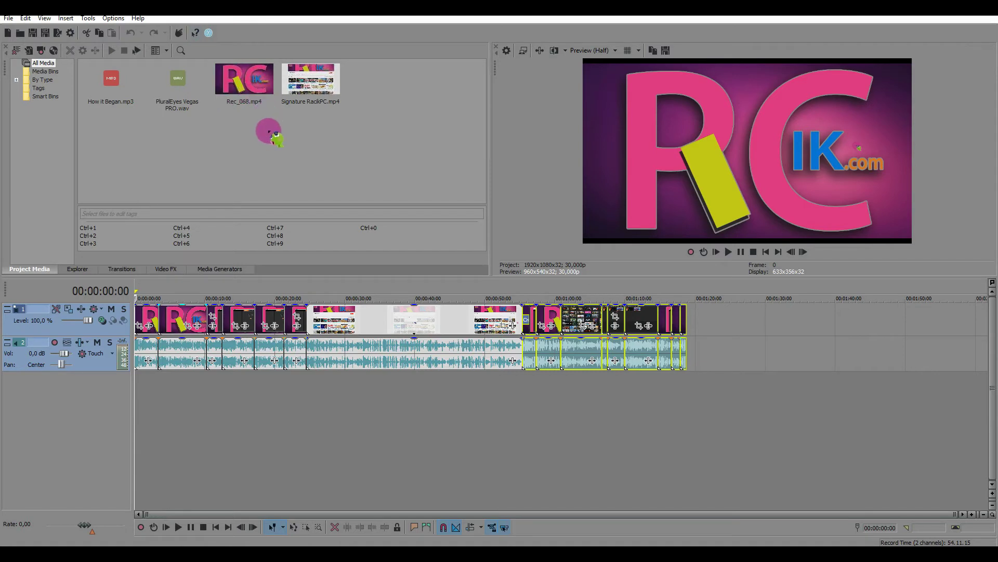
Start a new empty project and import PluralEyes Vegas PRO.wav and Rec_068.mp4 as project media
{"action": "left_click", "coordinate": [209, 33]}
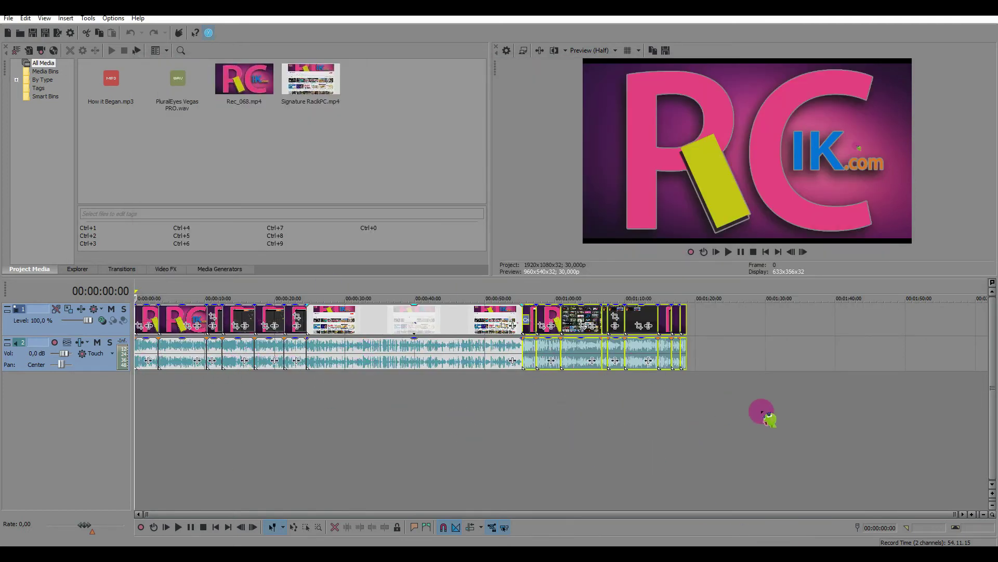
{"action": "left_click", "coordinate": [768, 376]}
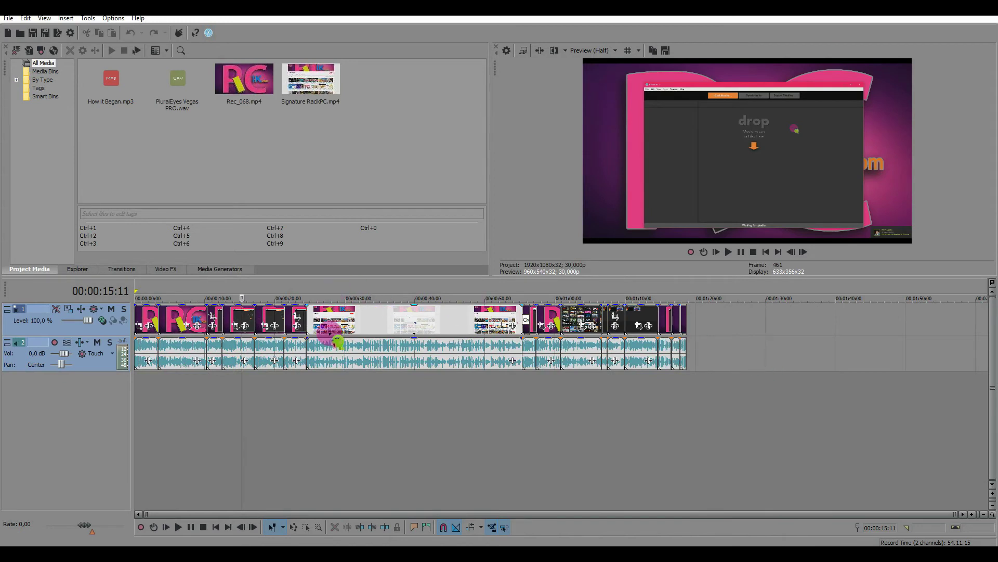
{"action": "left_click", "coordinate": [7, 33]}
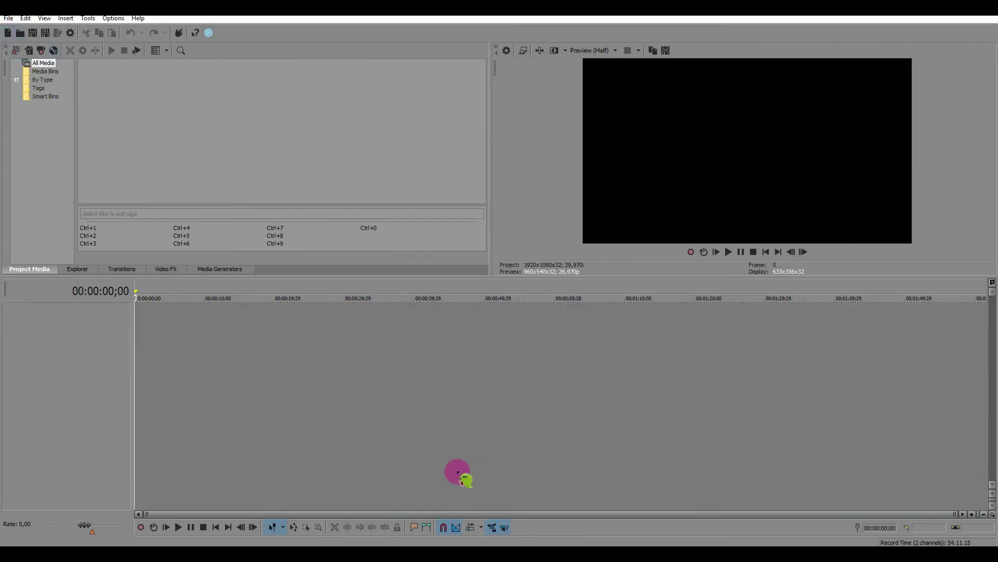
{"action": "left_click_drag", "start_coordinate": [195, 93], "coordinate": [210, 338]}
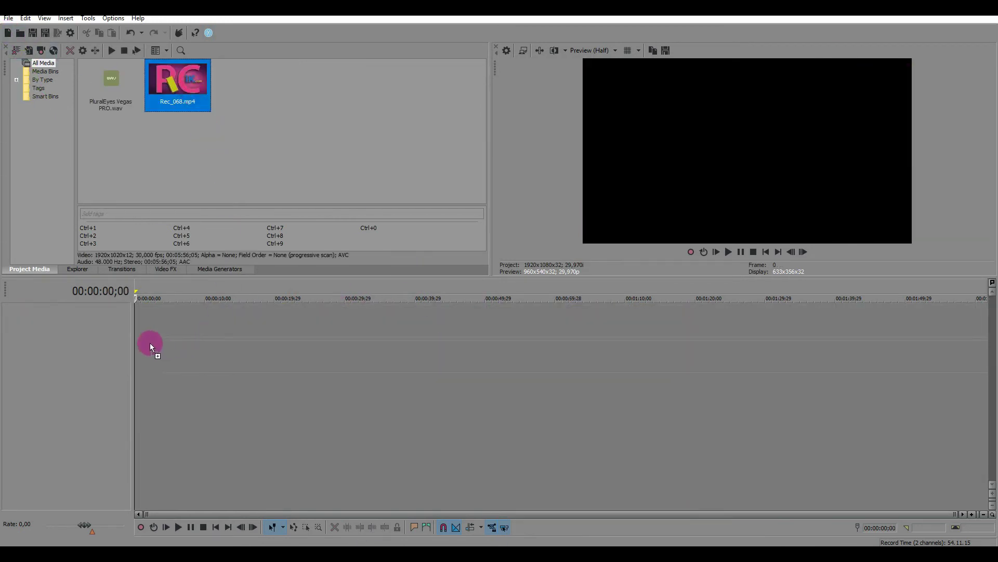
Place Rec_068.mp4 at the timeline start, matching the project video settings to it, and add PluralEyes Vegas PRO.wav on a separate track below
{"action": "left_click_drag", "start_coordinate": [150, 344], "coordinate": [133, 341]}
{"action": "left_click", "coordinate": [555, 219]}
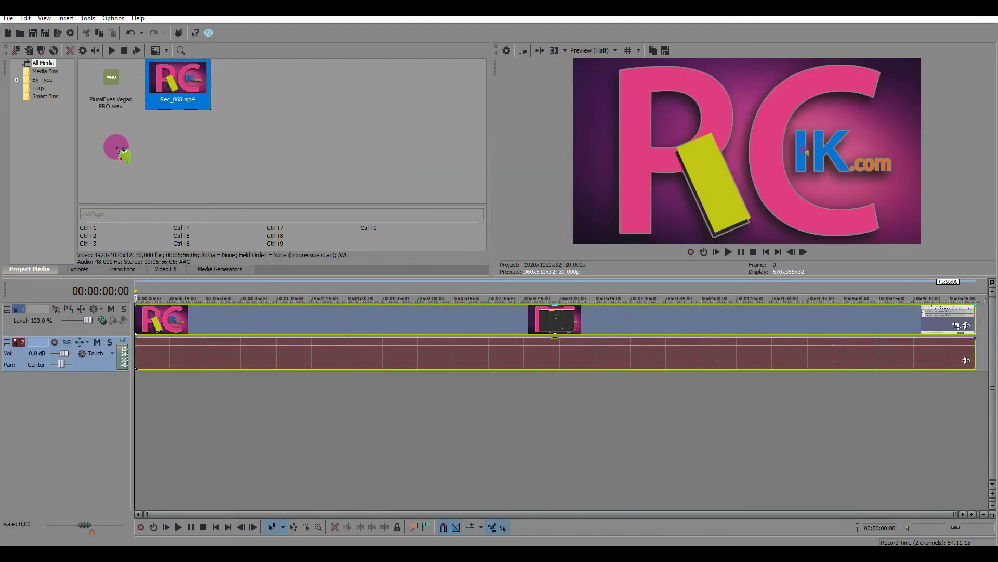
{"action": "left_click_drag", "start_coordinate": [111, 91], "coordinate": [139, 393]}
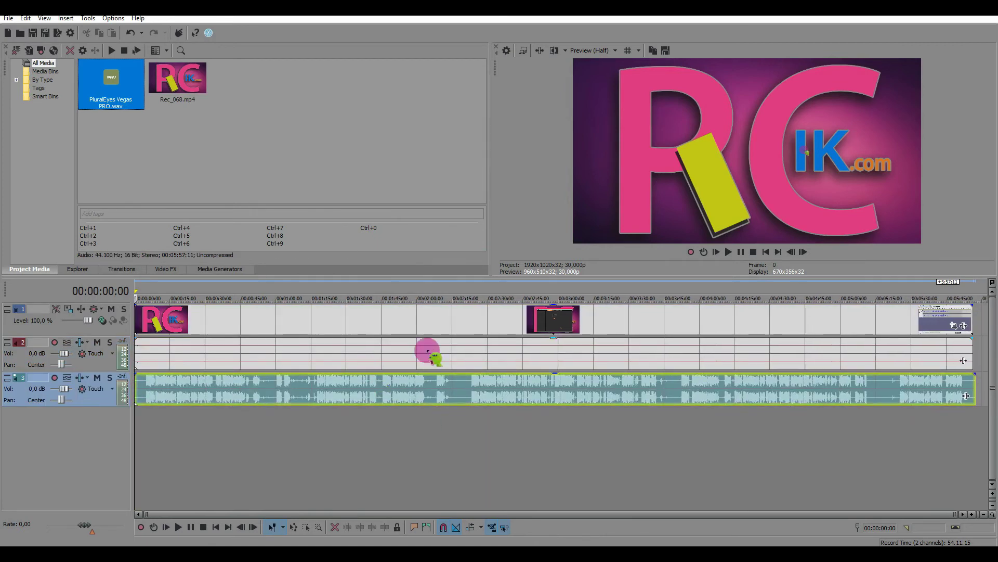
{"action": "scroll", "coordinate": [470, 490], "scroll_direction": "up", "scroll_amount": 6}
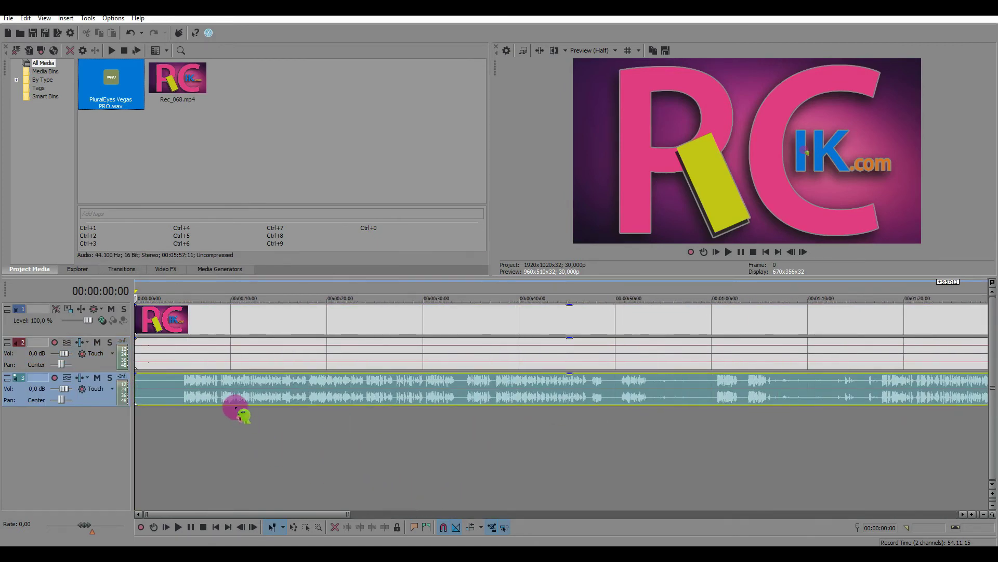
{"action": "left_click", "coordinate": [277, 163]}
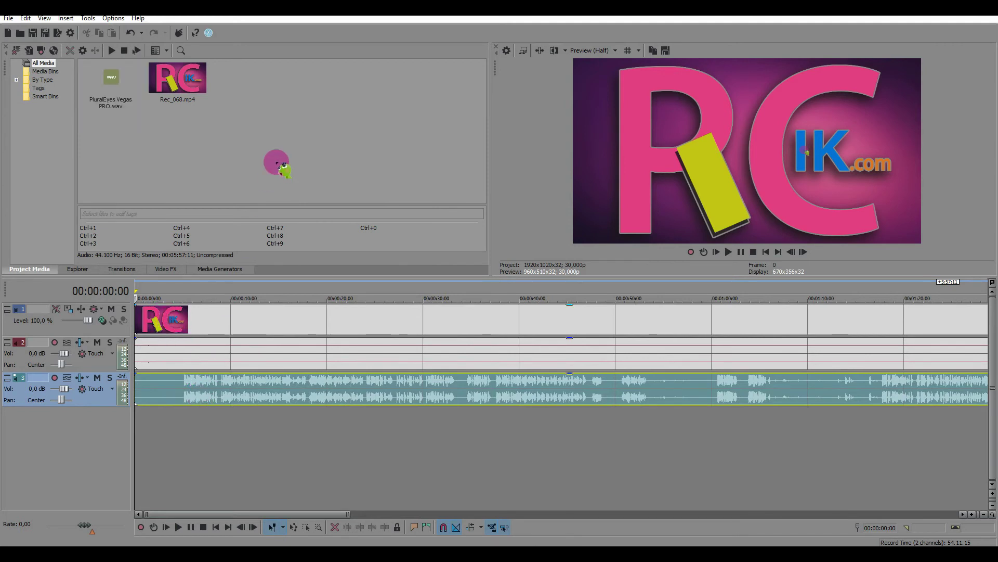
Try to run PluralEyes 4 on the unsaved project
{"action": "left_click", "coordinate": [209, 34]}
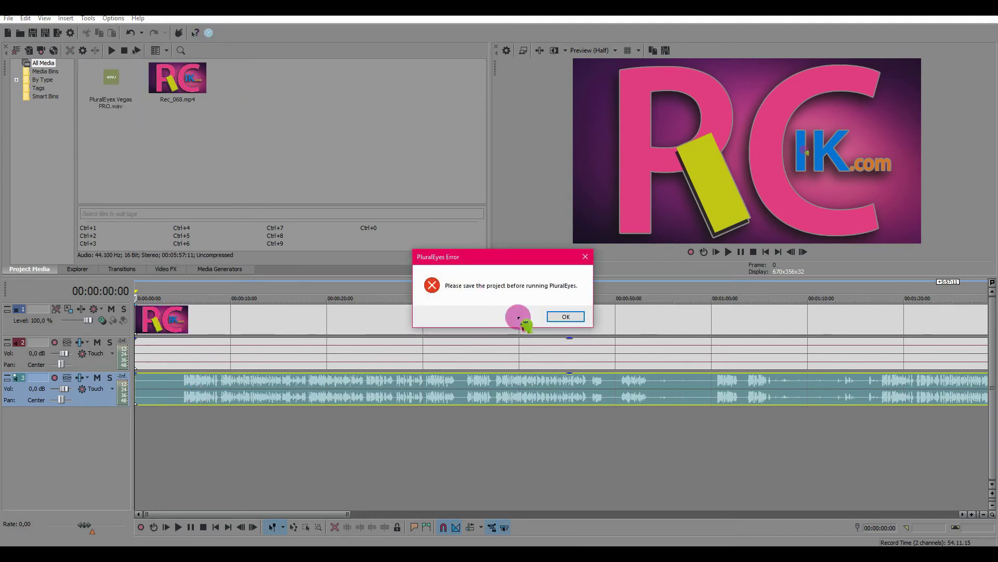
{"action": "left_click", "coordinate": [566, 314]}
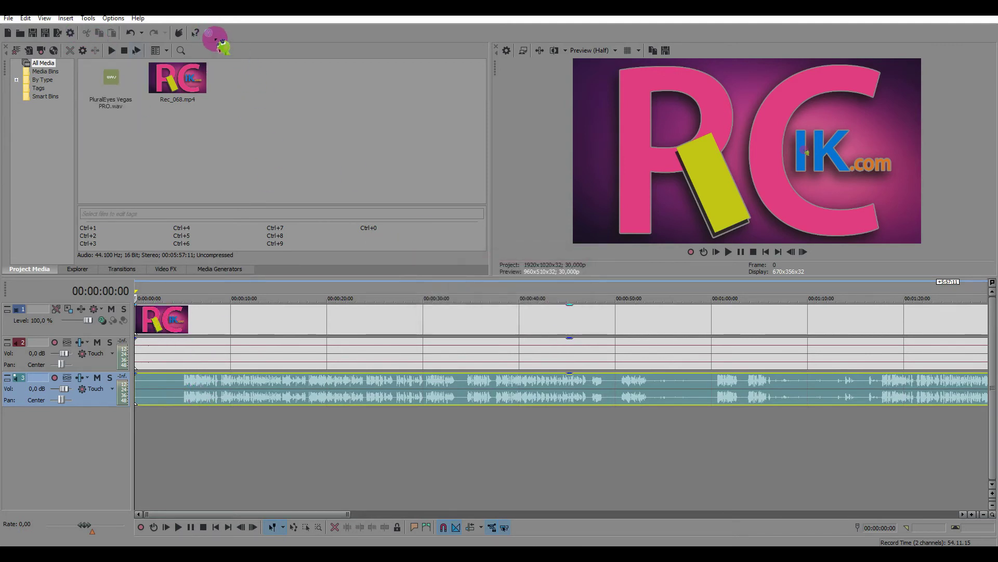
{"action": "left_click", "coordinate": [210, 34]}
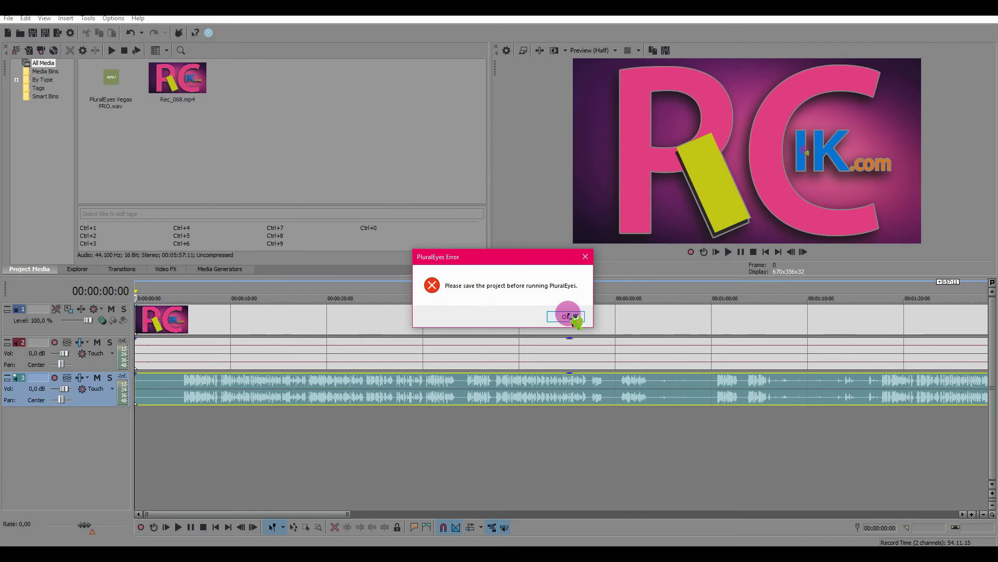
{"action": "left_click", "coordinate": [568, 315]}
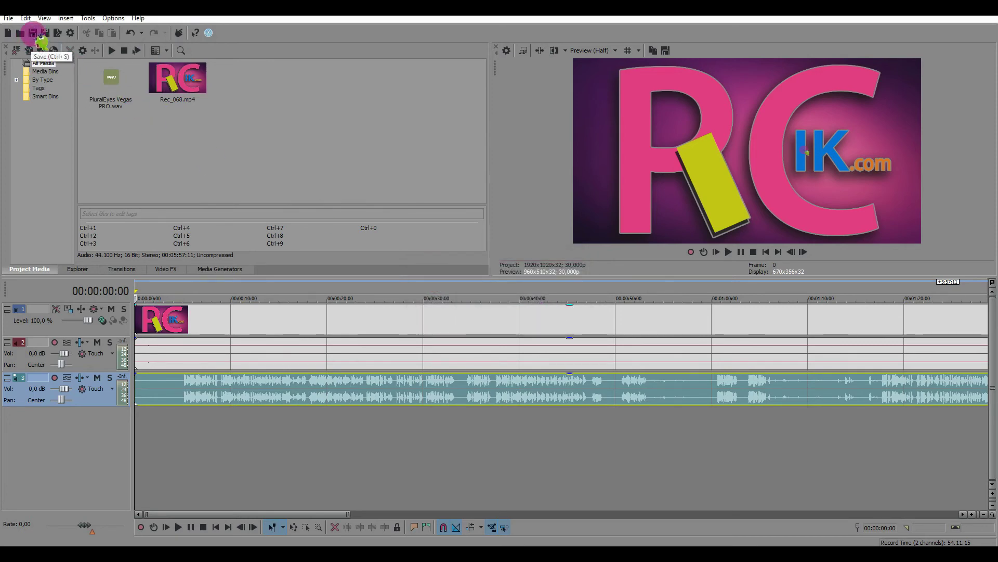
Save the project as Testing in the Vegas PRO 14 folder, in VEGAS Pro project format
{"action": "left_click", "coordinate": [33, 33]}
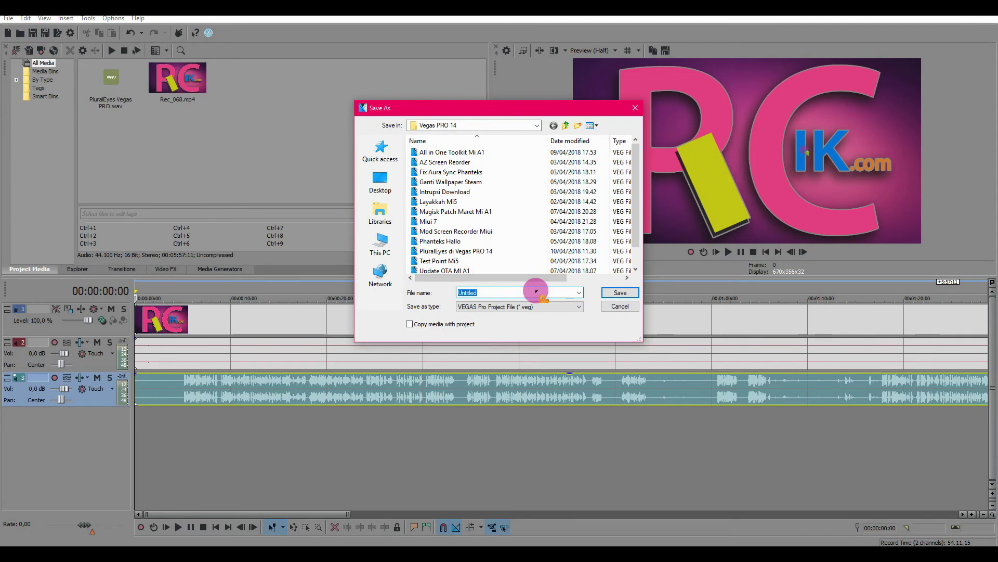
{"action": "type", "text": "Test"}
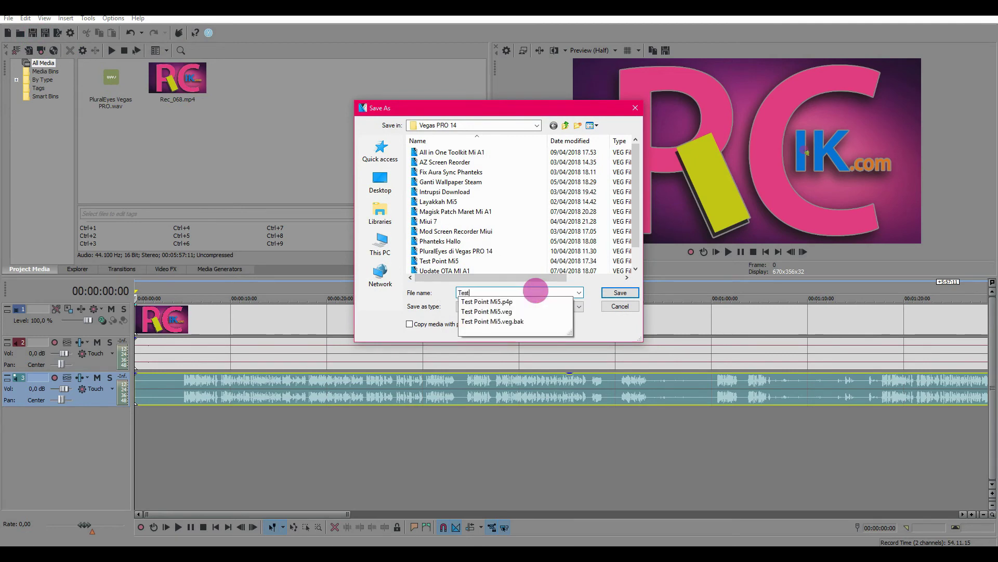
{"action": "type", "text": "ing"}
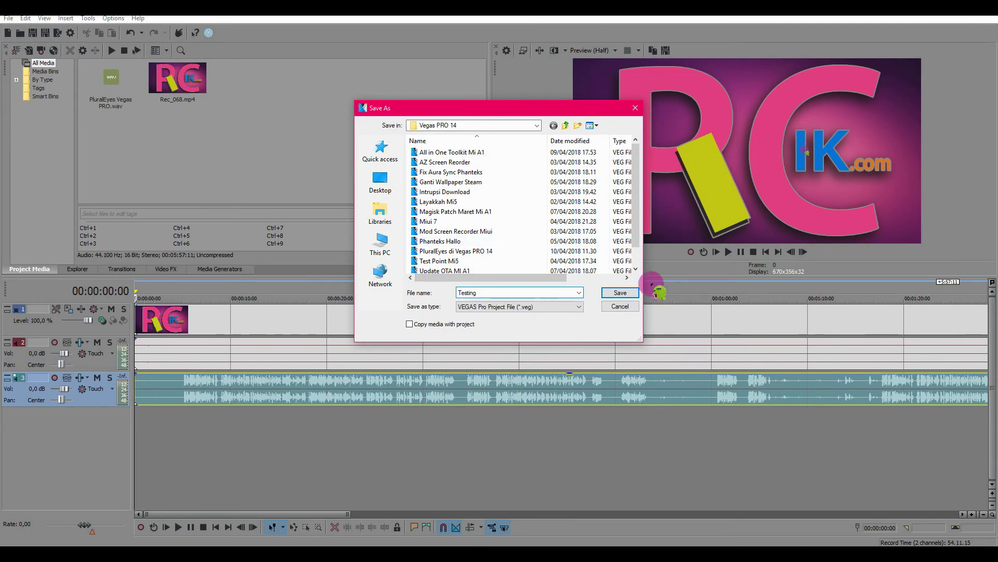
{"action": "left_click", "coordinate": [620, 292]}
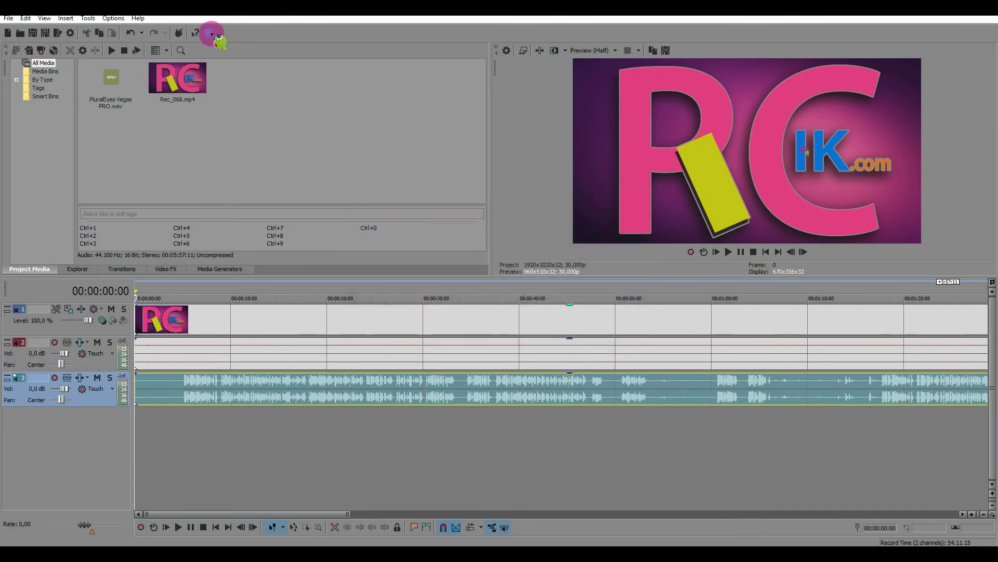
Send the saved project to PluralEyes 4 and synchronize Rec_068.mp4 with PluralEyes Vegas PRO.wav
{"action": "left_click", "coordinate": [210, 35]}
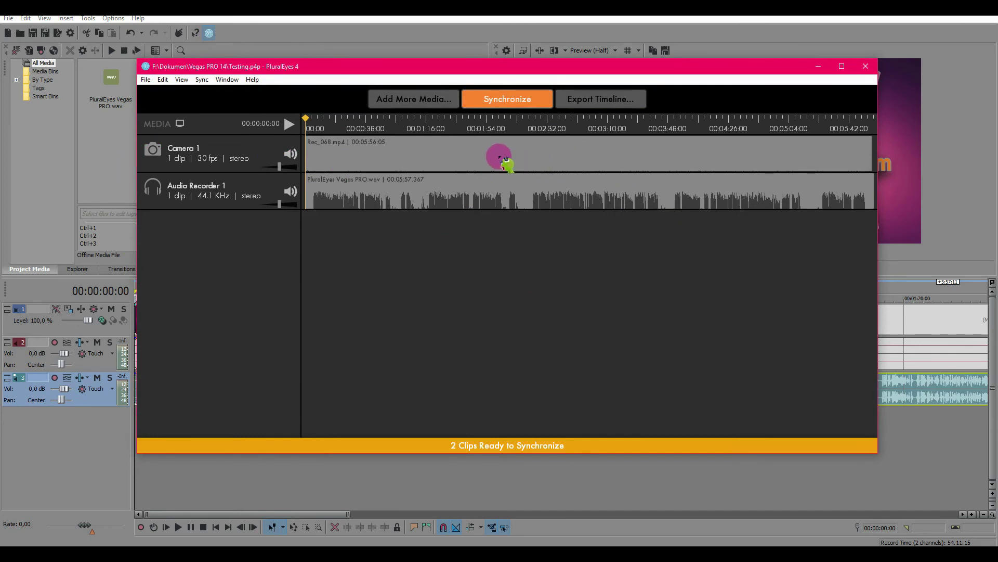
{"action": "left_click_drag", "start_coordinate": [410, 75], "coordinate": [432, 95]}
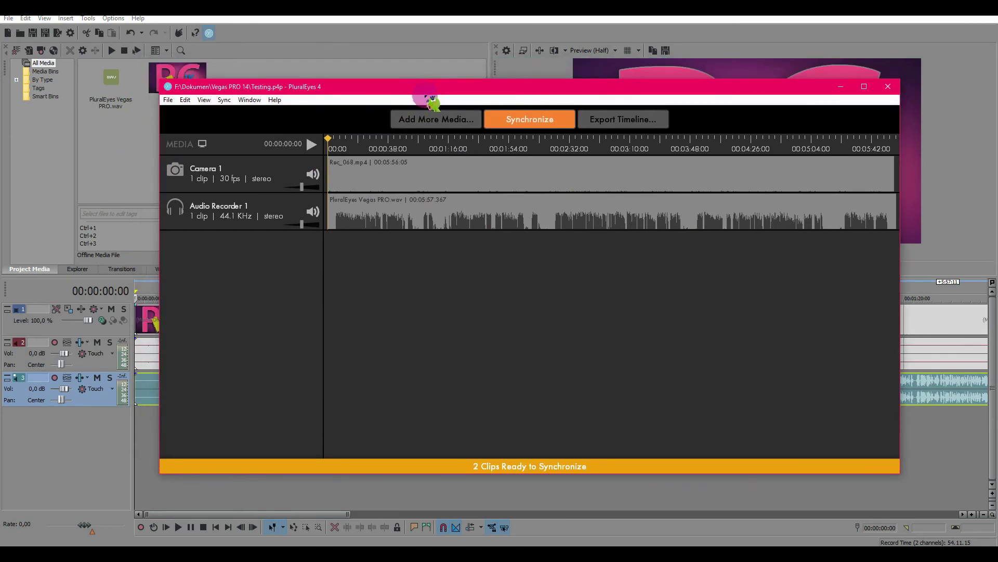
{"action": "left_click", "coordinate": [526, 124]}
{"action": "left_click", "coordinate": [458, 204]}
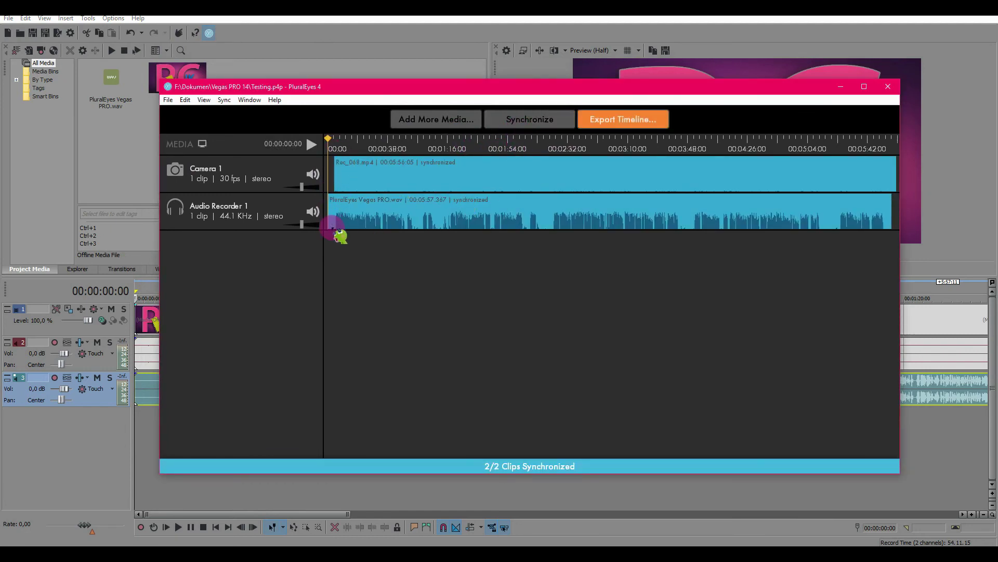
Export the synchronized timeline in Vegas Pro format as Testing.p4p, returning to VEGAS Pro
{"action": "left_click", "coordinate": [624, 123]}
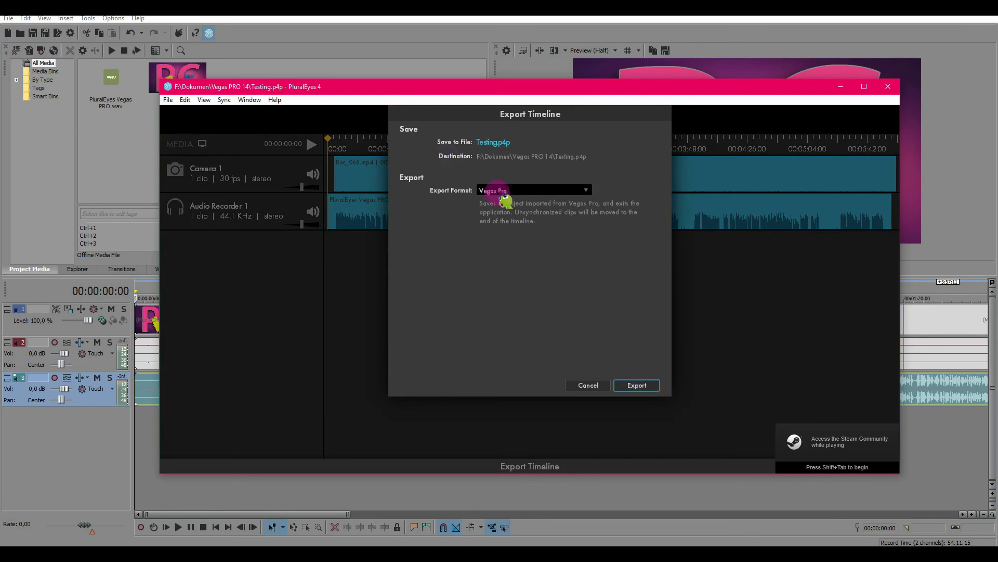
{"action": "left_click", "coordinate": [638, 385]}
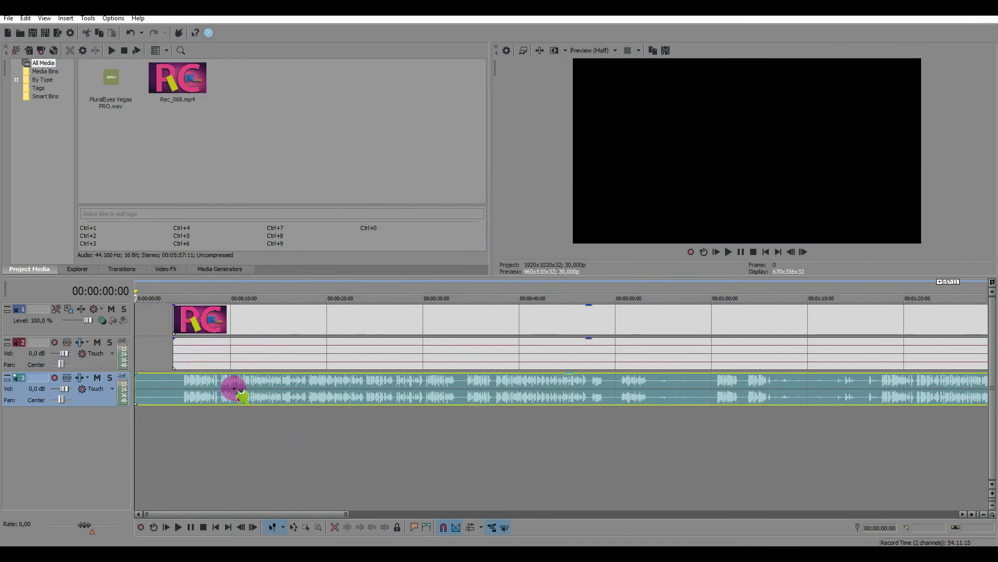
{"action": "scroll", "coordinate": [235, 387], "scroll_direction": "down", "scroll_amount": 10}
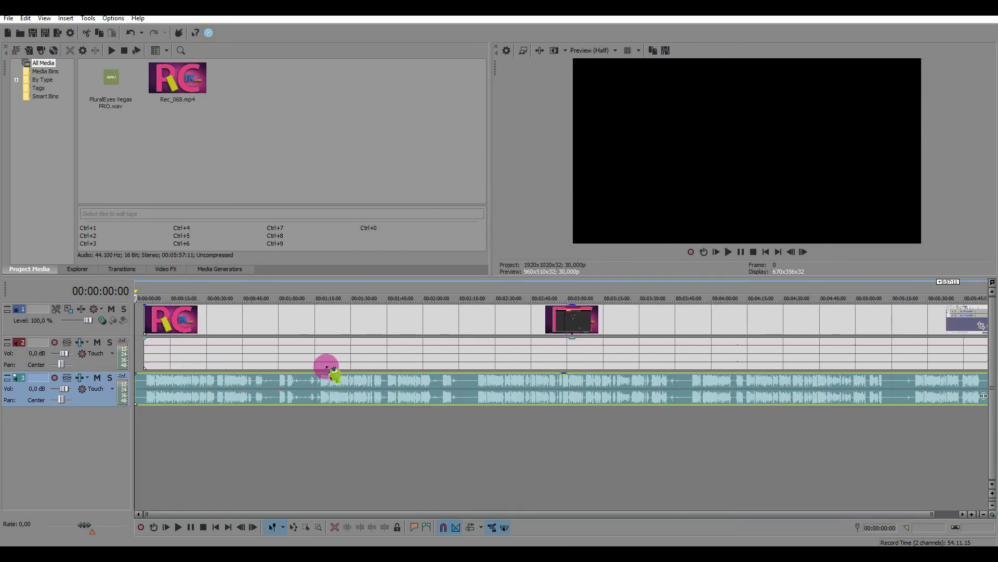
{"action": "scroll", "coordinate": [448, 389], "scroll_direction": "down", "scroll_amount": 1}
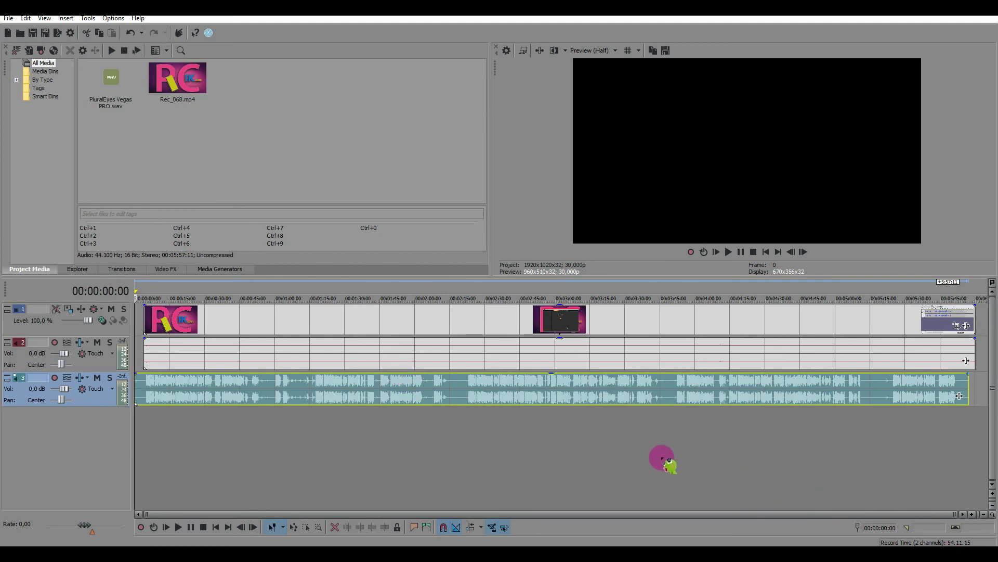
{"action": "key", "text": "alt+shift+4"}
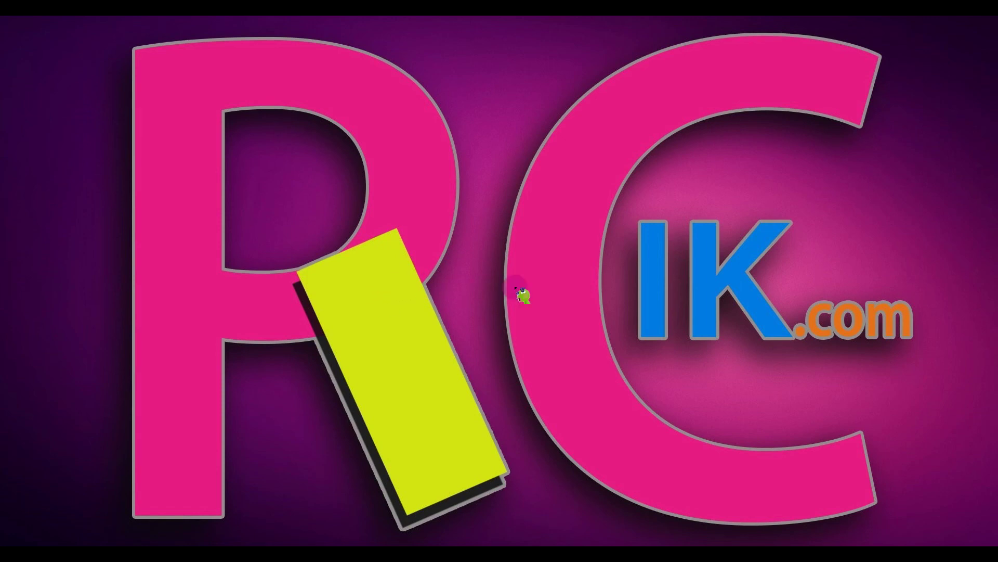